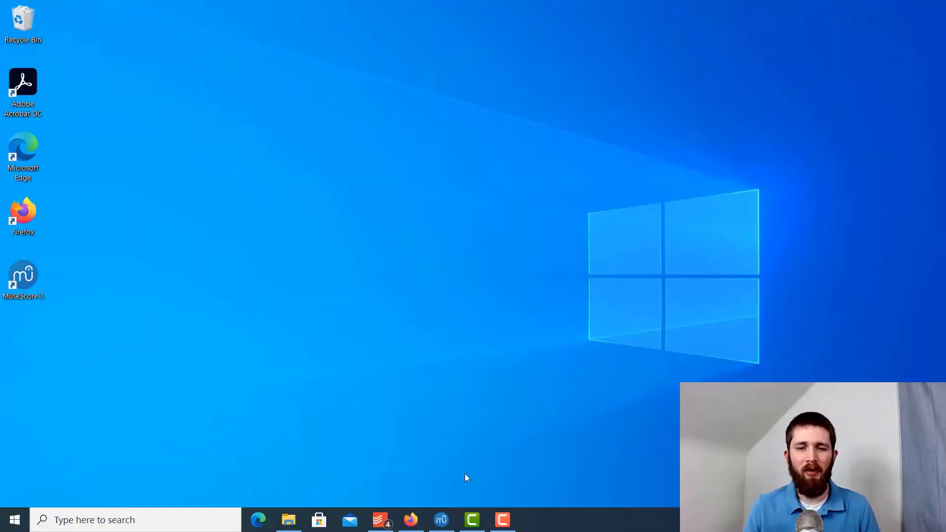
# - Launch MuseScore 3 from the Windows taskbar to open the dynamics tutorial score
pyautogui.click(441, 520)
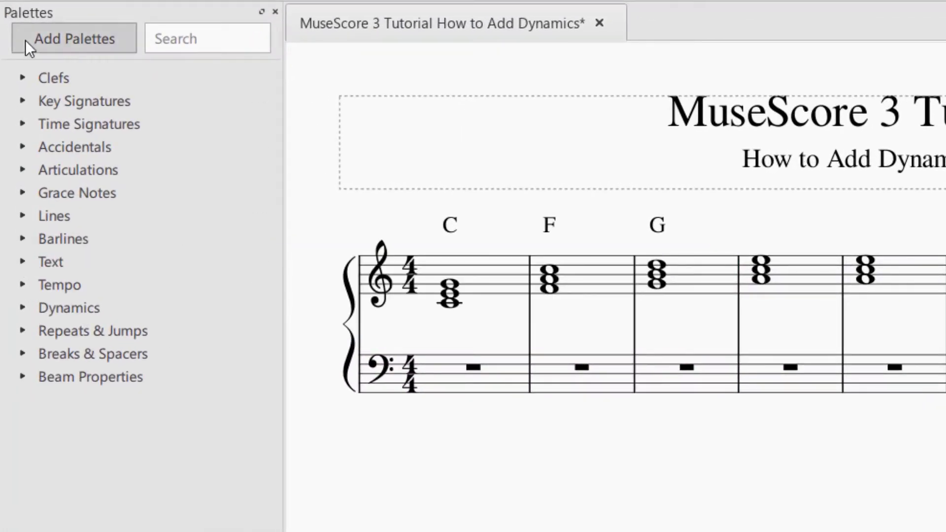
# - Browse the Dynamics palette markings, then add mp under the opening C chord's bottom note
pyautogui.click(21, 306)
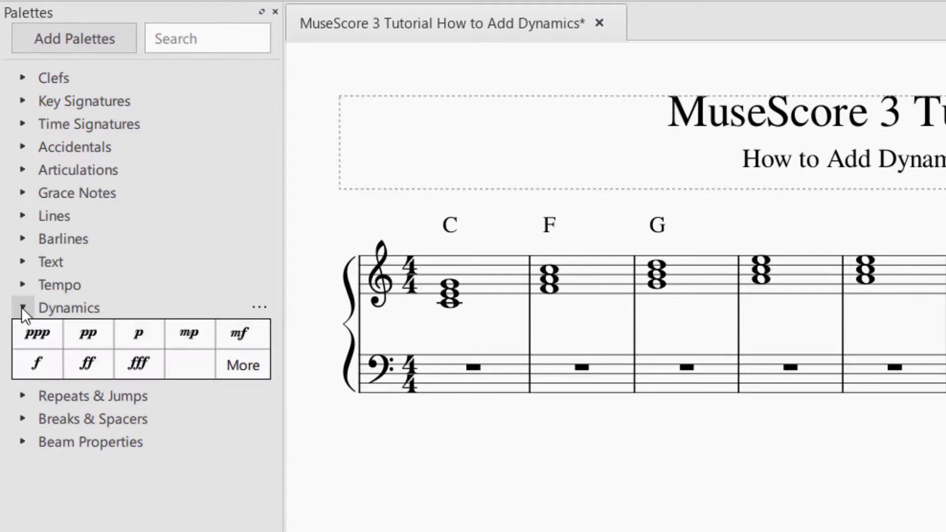
pyautogui.click(36, 333)
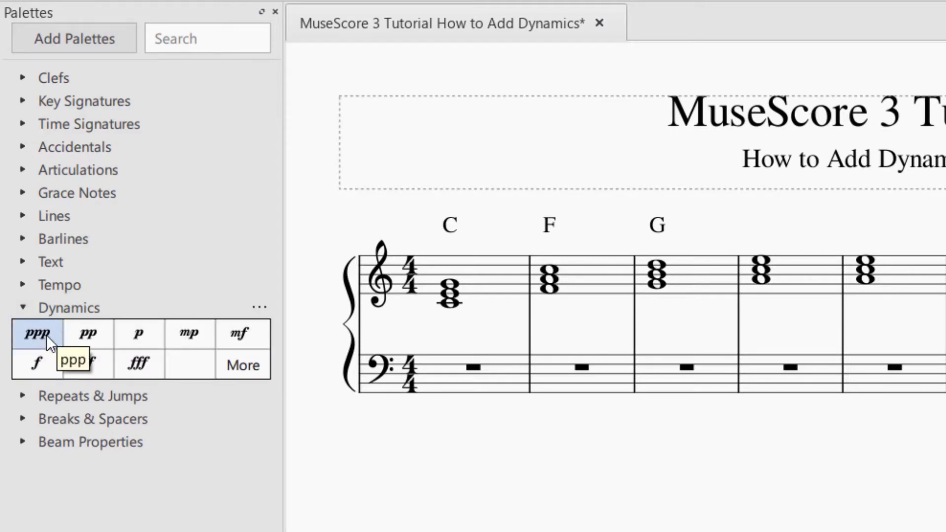
pyautogui.click(81, 336)
pyautogui.click(135, 340)
pyautogui.click(195, 330)
pyautogui.click(91, 334)
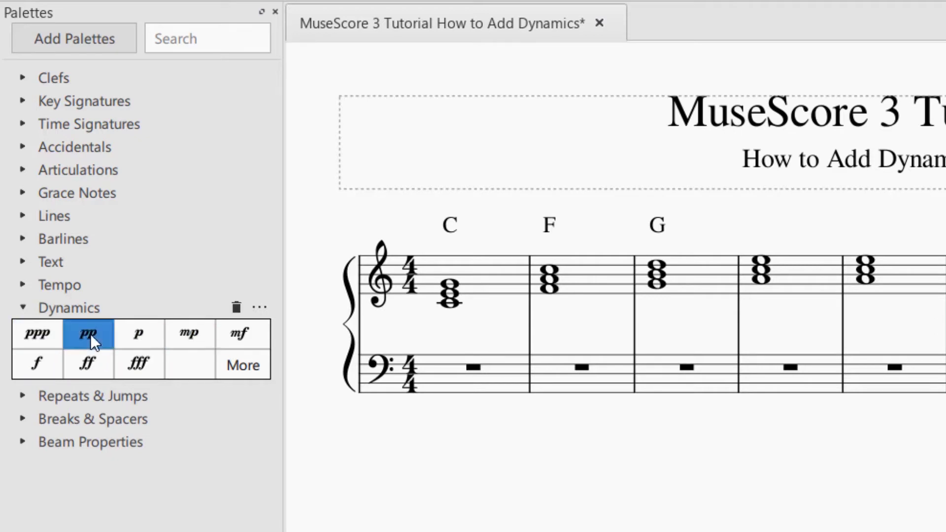
pyautogui.click(449, 302)
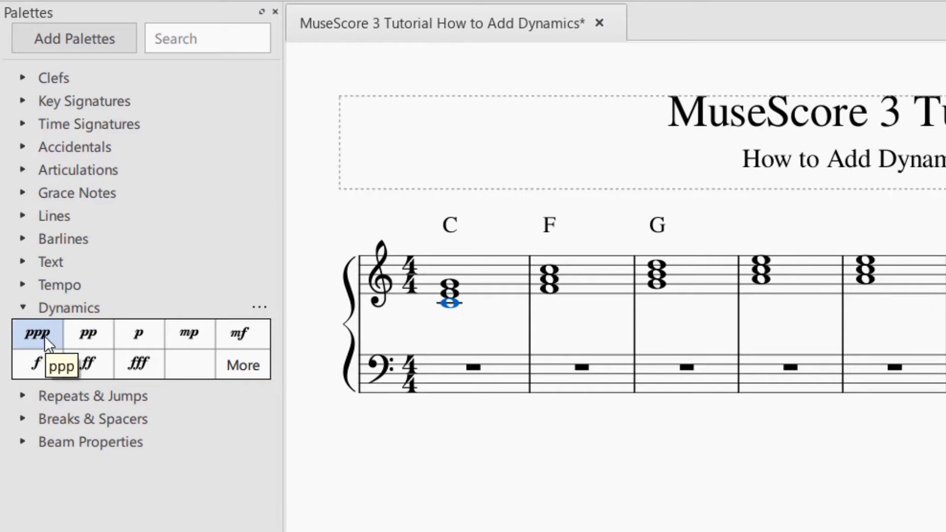
pyautogui.click(188, 334)
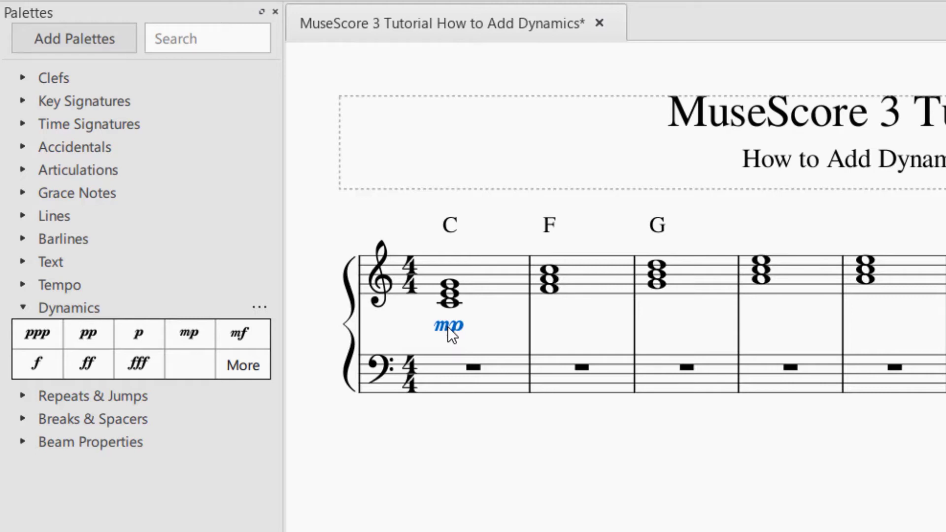
# - Drag the mp marking around the C chord to show its anchor, then remove it
pyautogui.moveTo(440, 328); pyautogui.dragTo(486, 305)
pyautogui.moveTo(471, 252); pyautogui.dragTo(457, 290)
pyautogui.moveTo(429, 331); pyautogui.dragTo(438, 270)
pyautogui.moveTo(430, 329); pyautogui.dragTo(434, 330)
pyautogui.hotkey('ctrl', 'z')
pyautogui.click(461, 330)
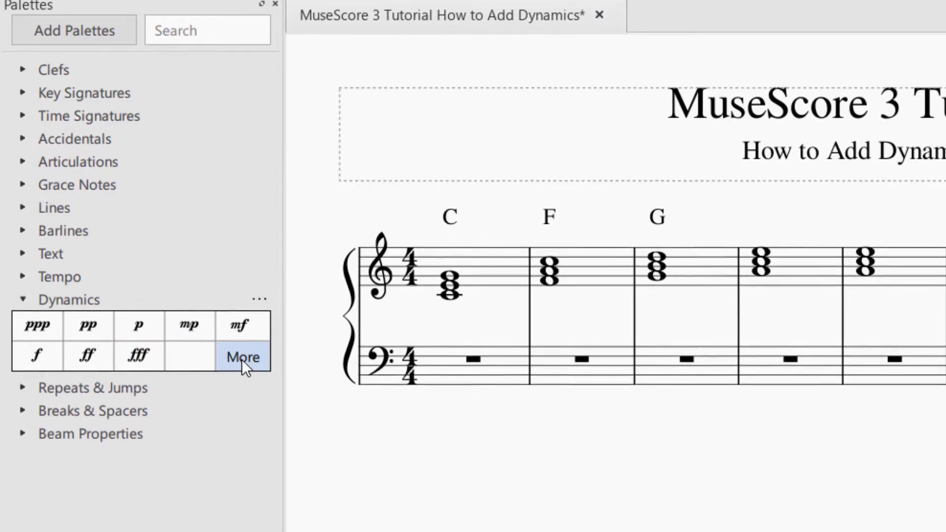
pyautogui.click(241, 362)
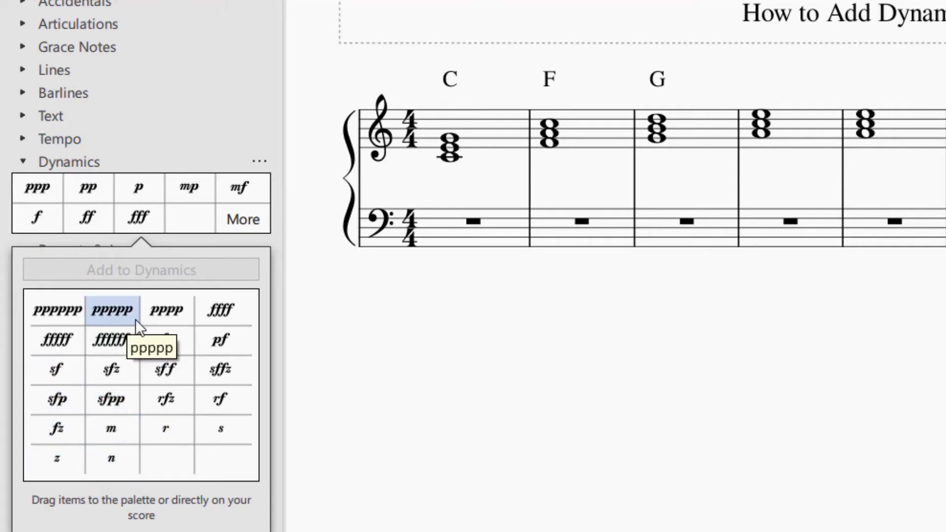
pyautogui.click(551, 162)
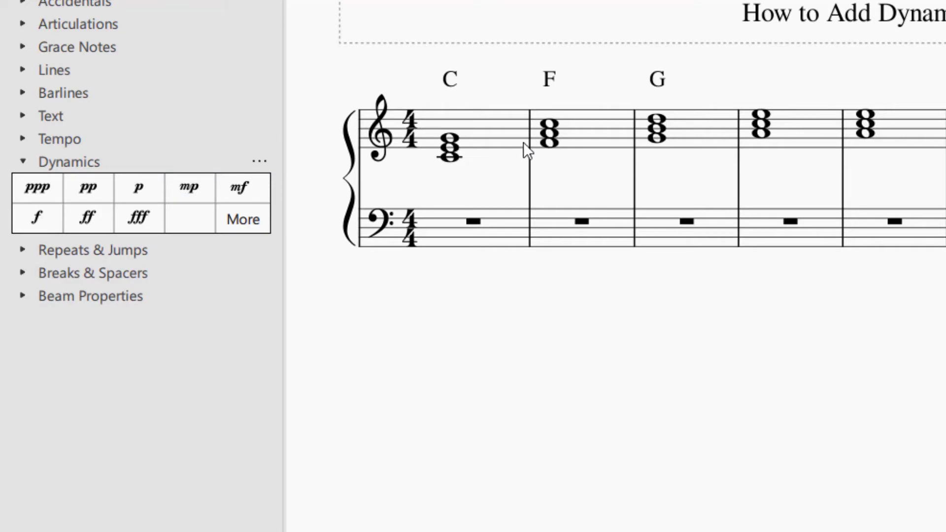
# - Mark the whole fifth measure mf and the entire opening C chord ff
pyautogui.click(457, 134)
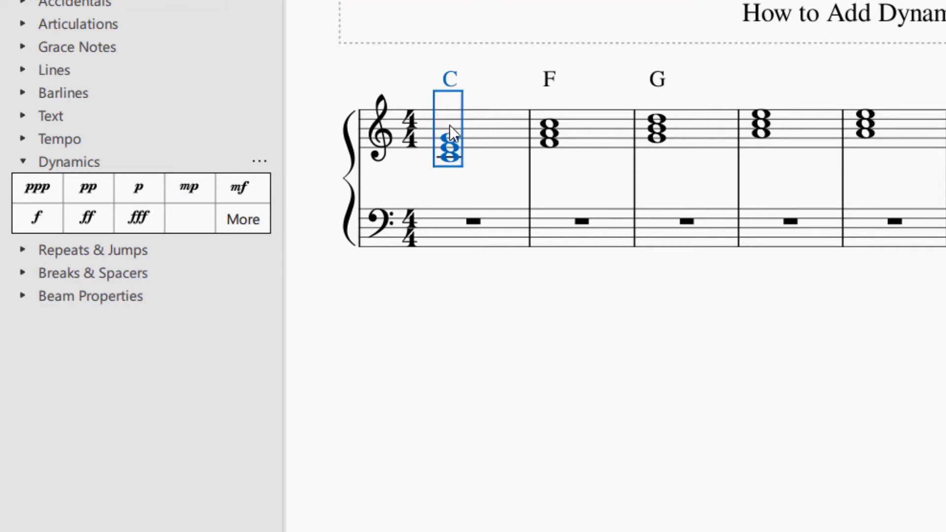
pyautogui.click(881, 136)
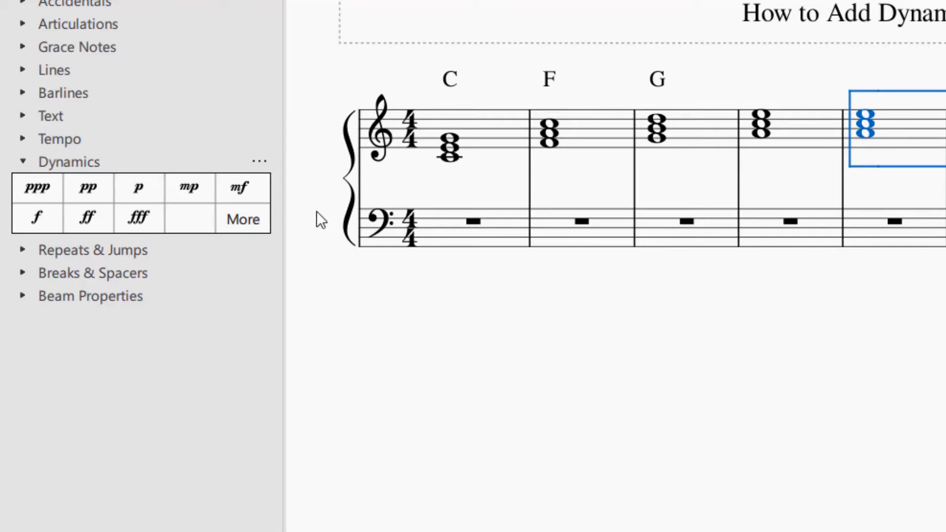
pyautogui.click(240, 187)
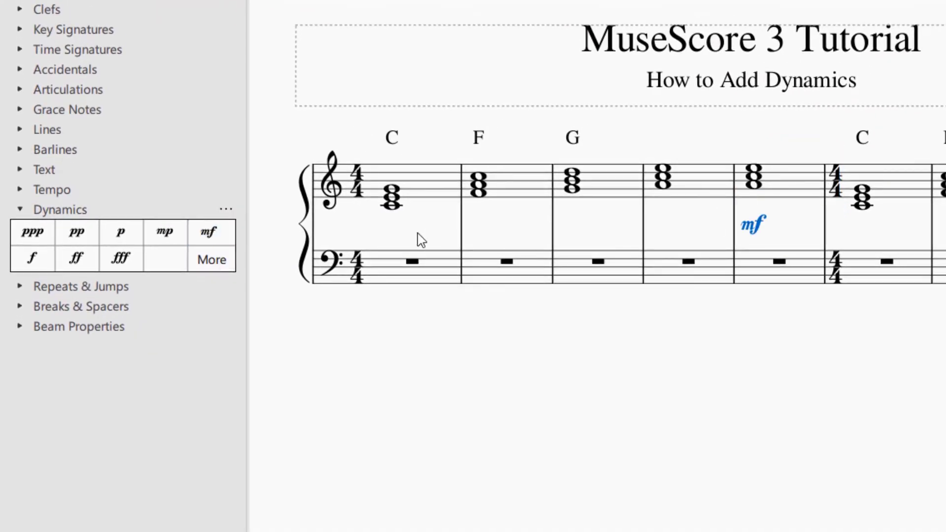
pyautogui.click(392, 189)
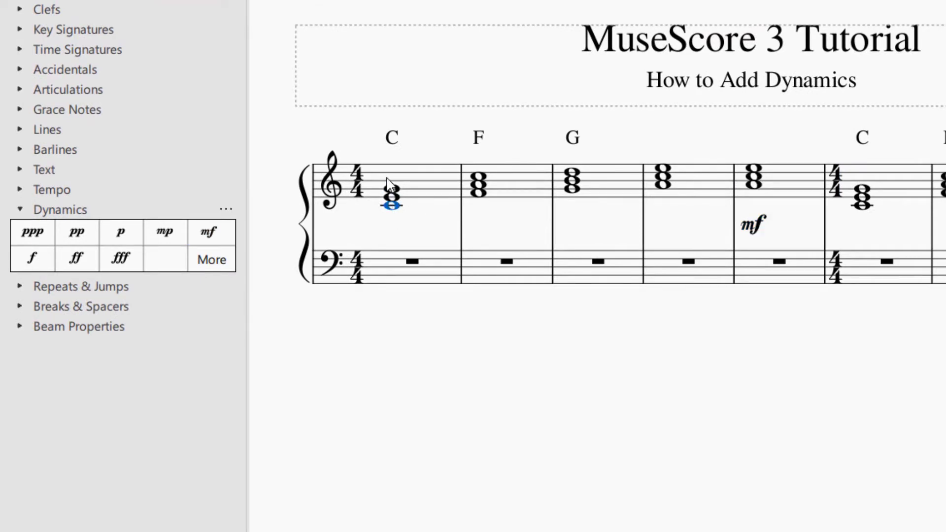
pyautogui.keyDown('shift'); pyautogui.click(393, 207); pyautogui.keyUp('shift')
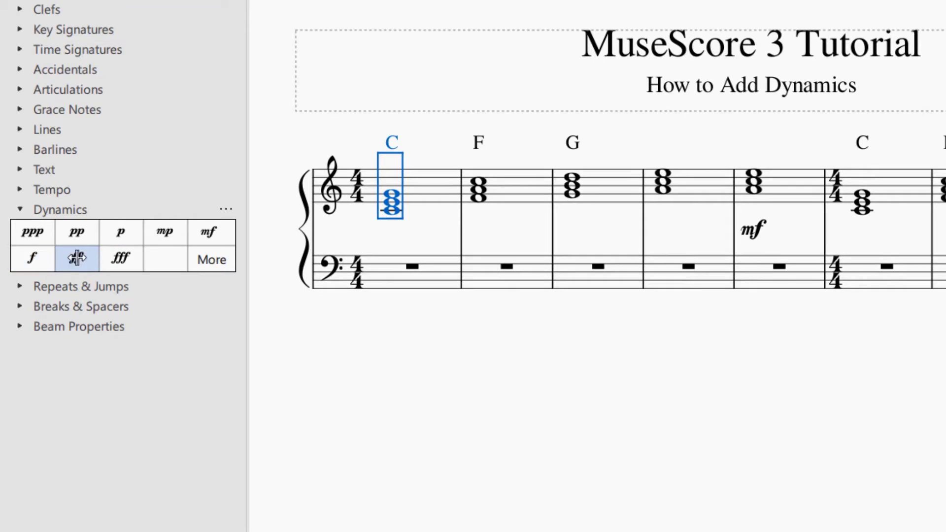
pyautogui.click(74, 258)
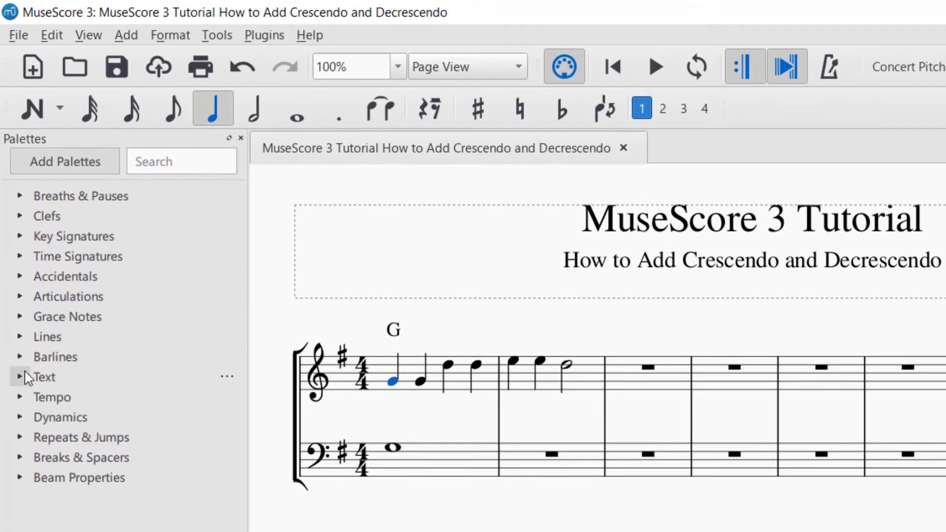
# - Drag a crescendo hairpin from the Lines palette under the first treble measure
pyautogui.click(19, 340)
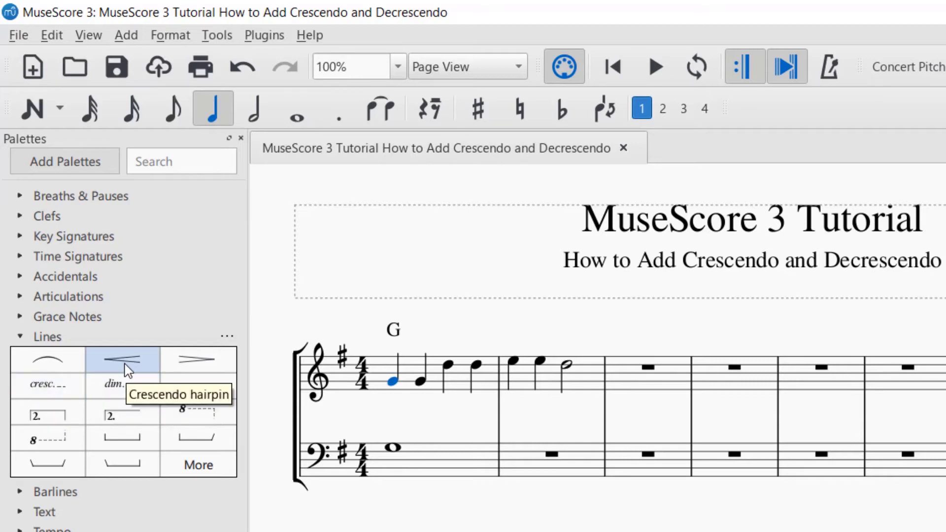
pyautogui.moveTo(125, 370); pyautogui.dragTo(388, 407)
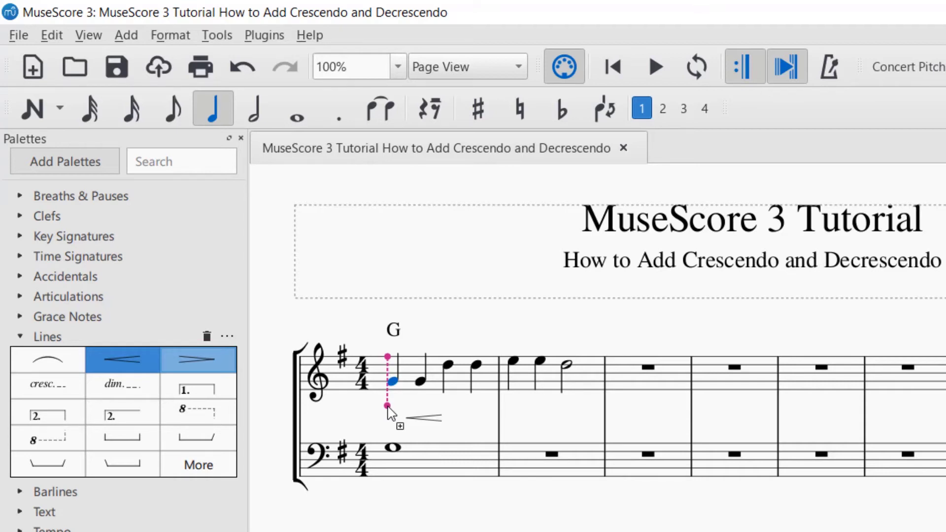
pyautogui.moveTo(388, 407); pyautogui.dragTo(388, 408)
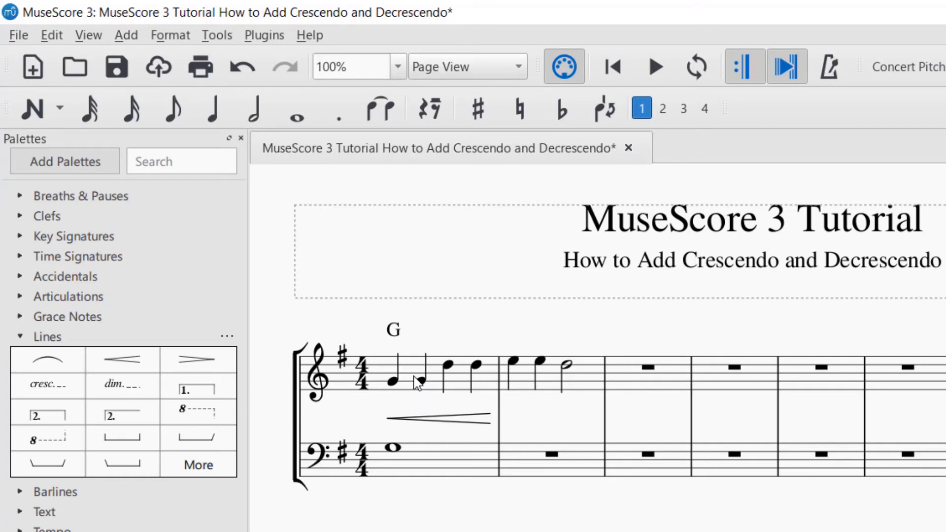
# - Stretch the crescendo hairpin's end handle into measure 2
pyautogui.click(405, 422)
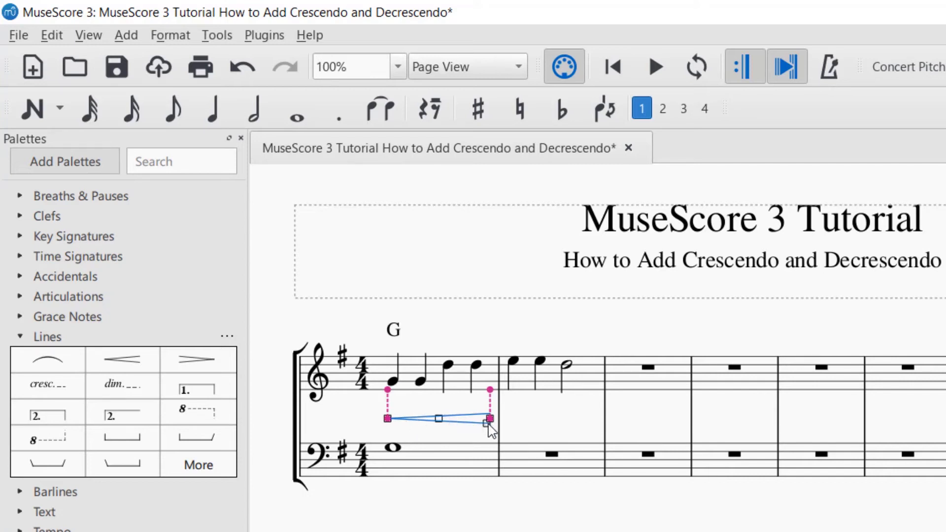
pyautogui.moveTo(489, 422); pyautogui.dragTo(594, 428)
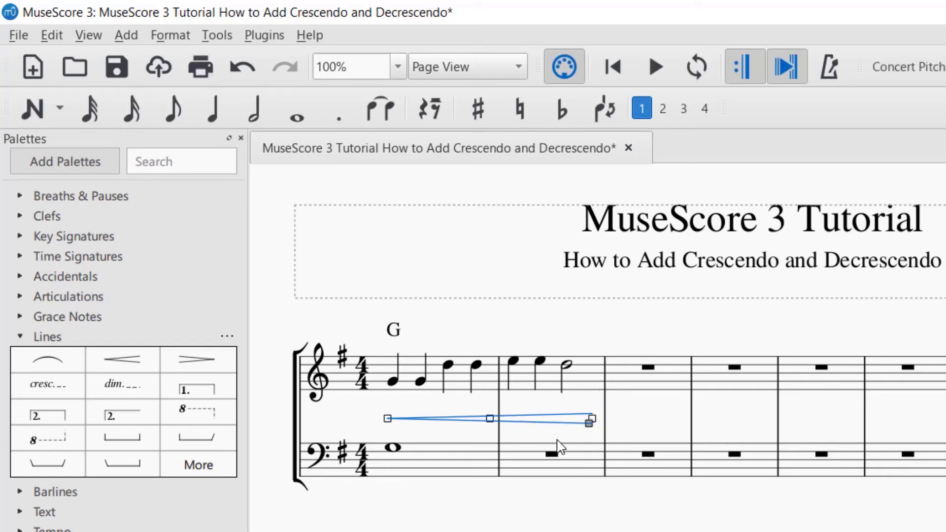
pyautogui.click(536, 453)
pyautogui.click(494, 422)
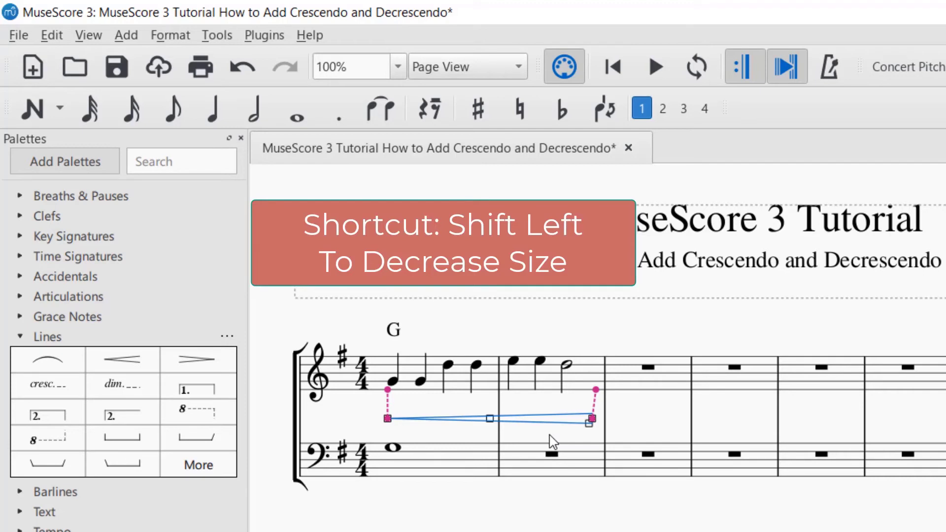
# - Adjust the hairpin's end note by note to measure 2's end, then move it above the treble staff
pyautogui.hotkey('shift', 'Left')
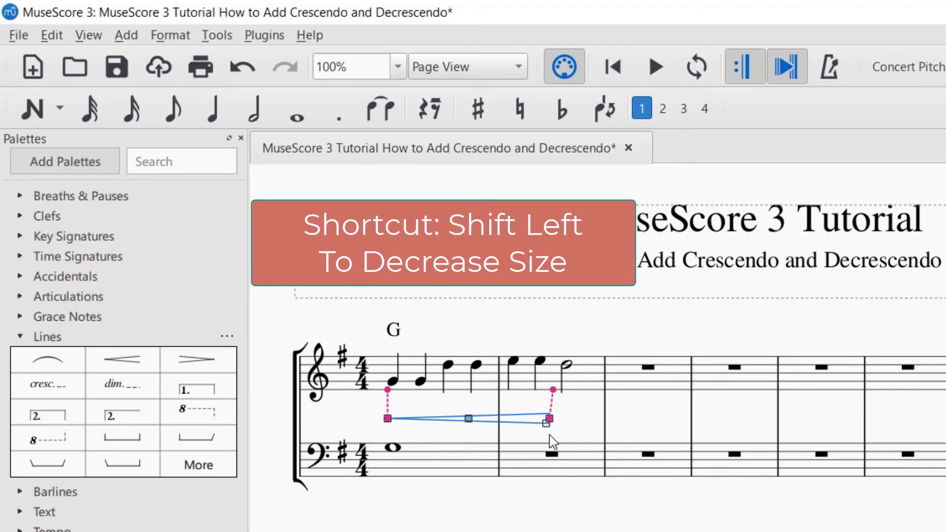
pyautogui.hotkey('shift', 'Left')
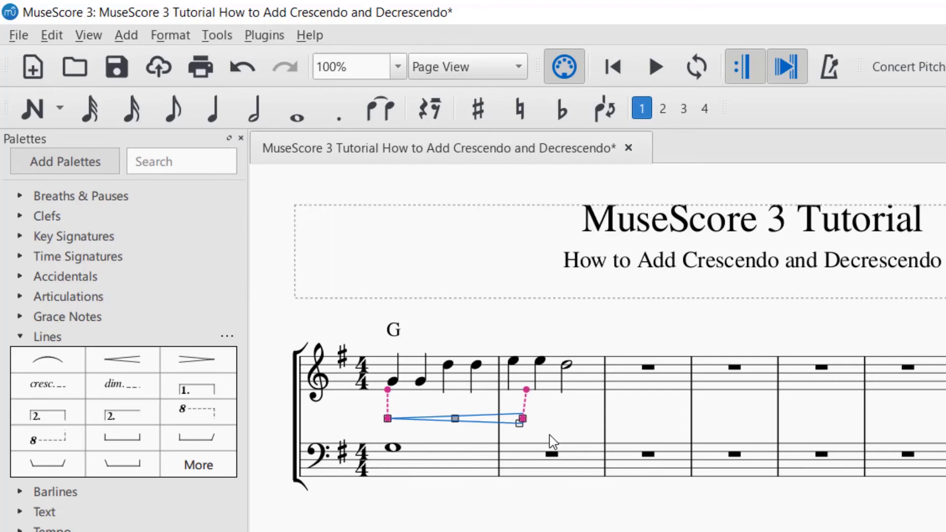
pyautogui.hotkey('shift', 'Left')
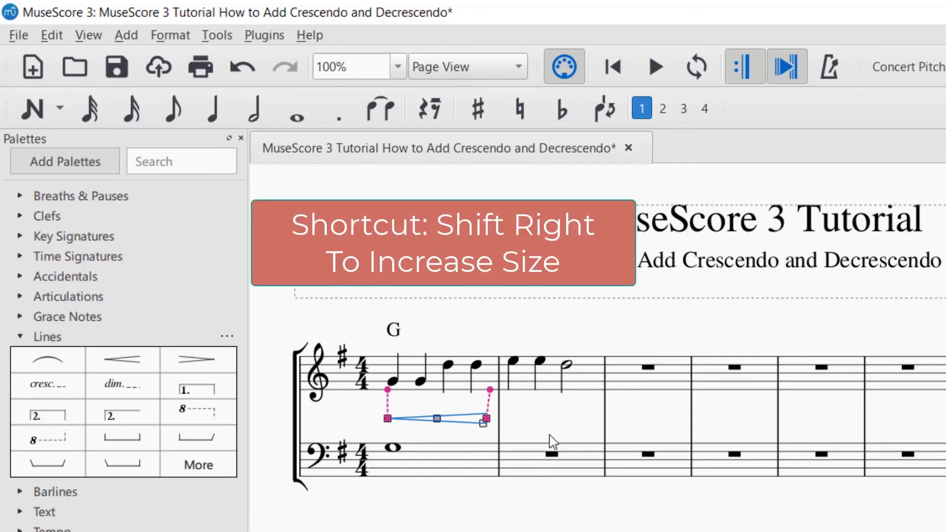
pyautogui.hotkey('shift', 'Right')
pyautogui.hotkey('shift', 'Right')
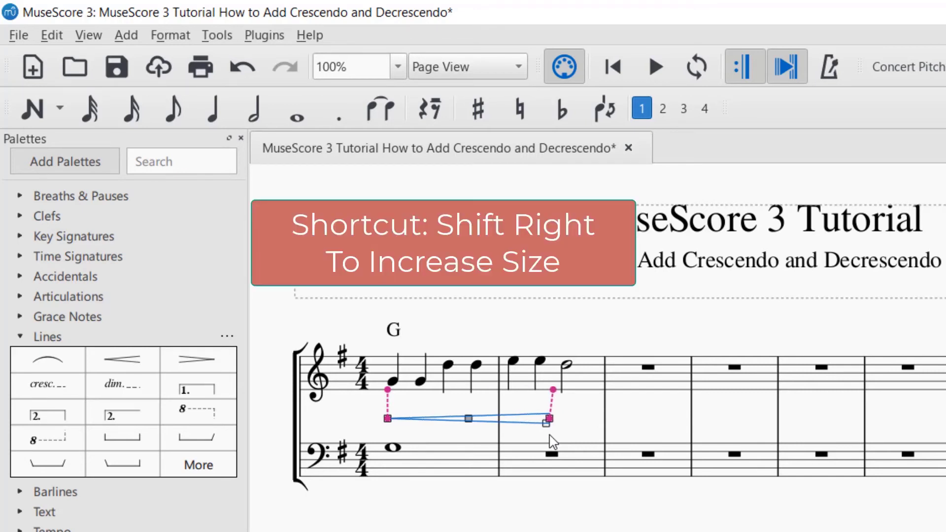
pyautogui.hotkey('shift', 'Right')
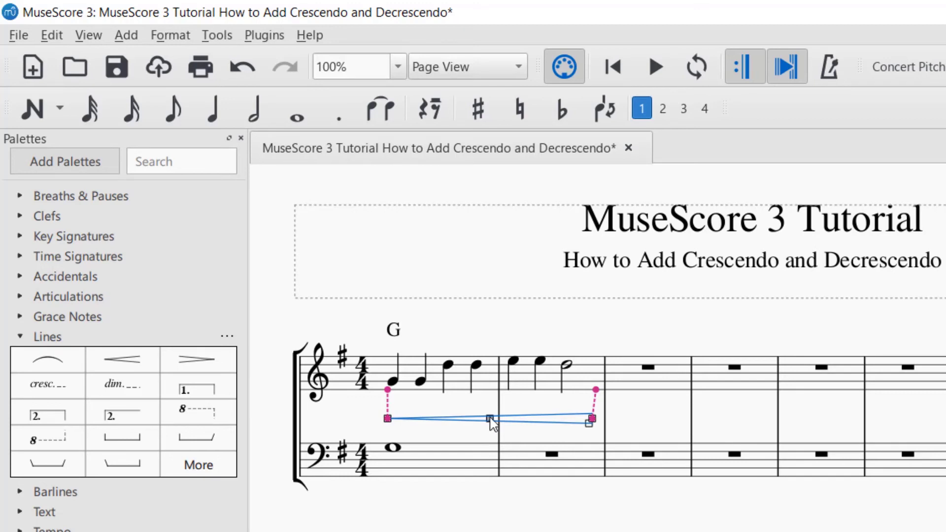
pyautogui.moveTo(490, 418); pyautogui.dragTo(491, 339)
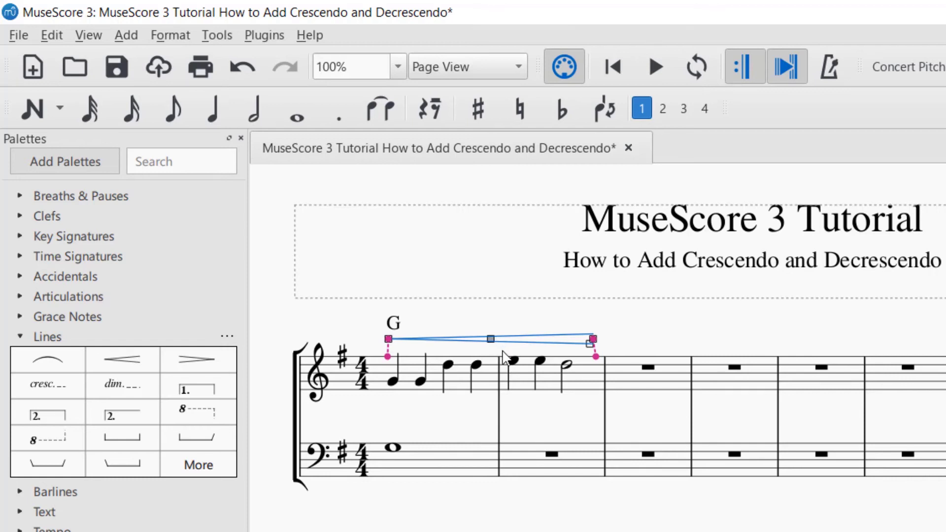
# - Delete the crescendo hairpin, then add and undo a decrescendo hairpin
pyautogui.press('Delete')
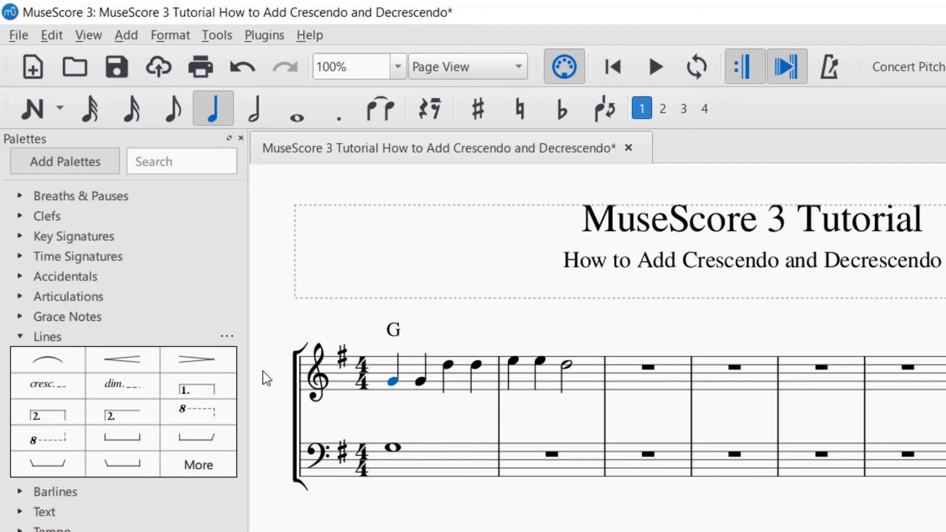
pyautogui.click(220, 364)
pyautogui.hotkey('ctrl', 'z')
pyautogui.click(421, 381)
pyautogui.click(513, 363)
pyautogui.click(212, 367)
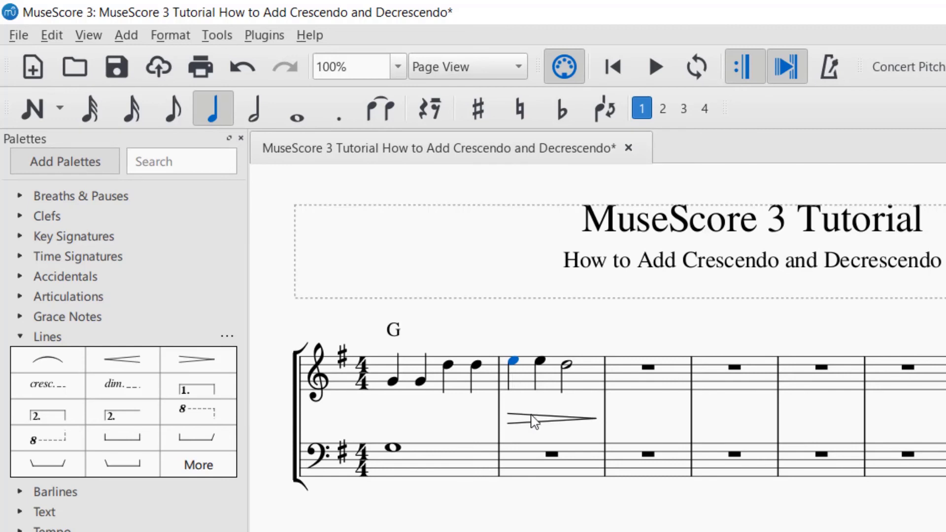
pyautogui.click(533, 422)
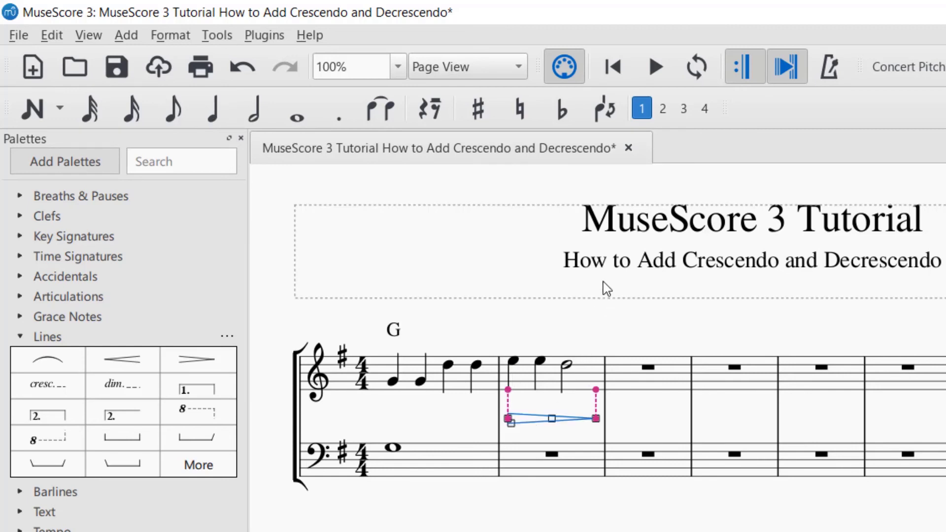
pyautogui.hotkey('shift', 'Left')
pyautogui.hotkey('shift', 'Right')
pyautogui.hotkey('shift', 'Right')
pyautogui.hotkey('shift', 'Right')
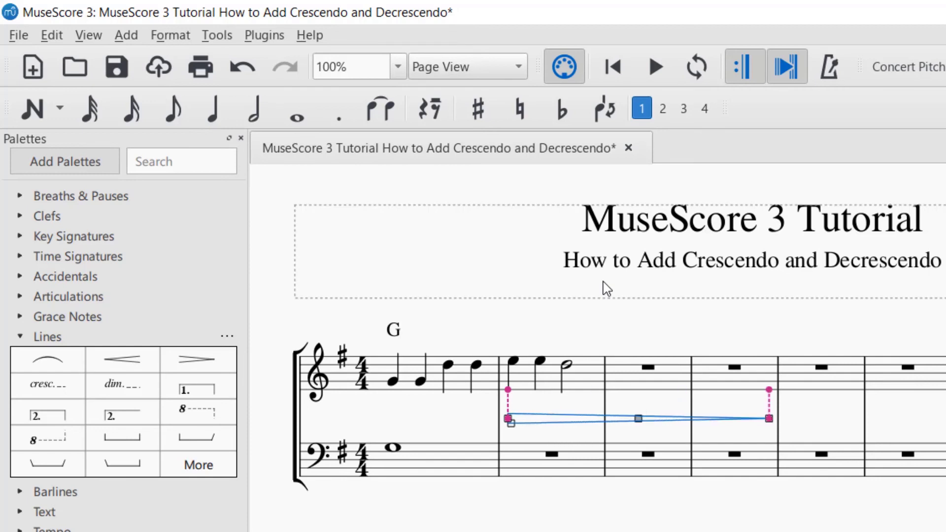
pyautogui.press('Delete')
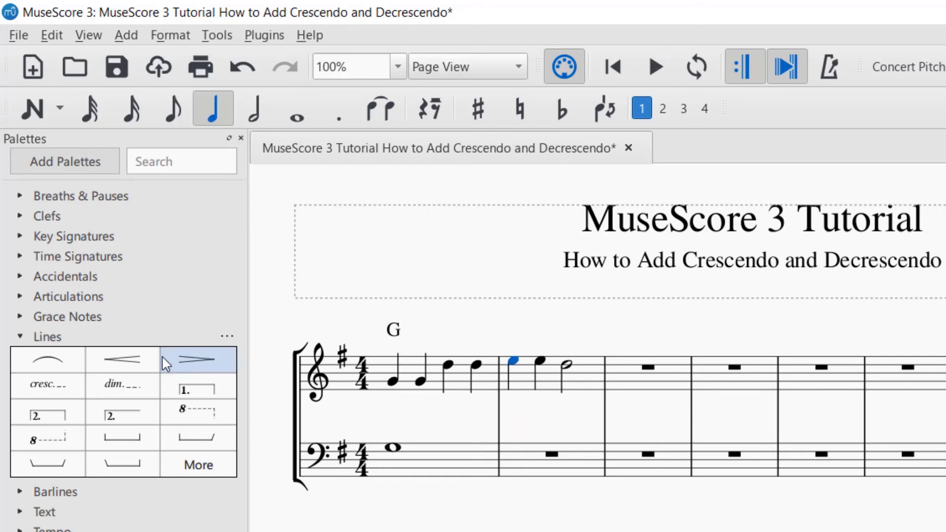
# - Add a cresc. line under measure 1 and a dim. line under measure 2, then select the dim. line
pyautogui.moveTo(59, 394); pyautogui.dragTo(389, 411)
pyautogui.click(513, 363)
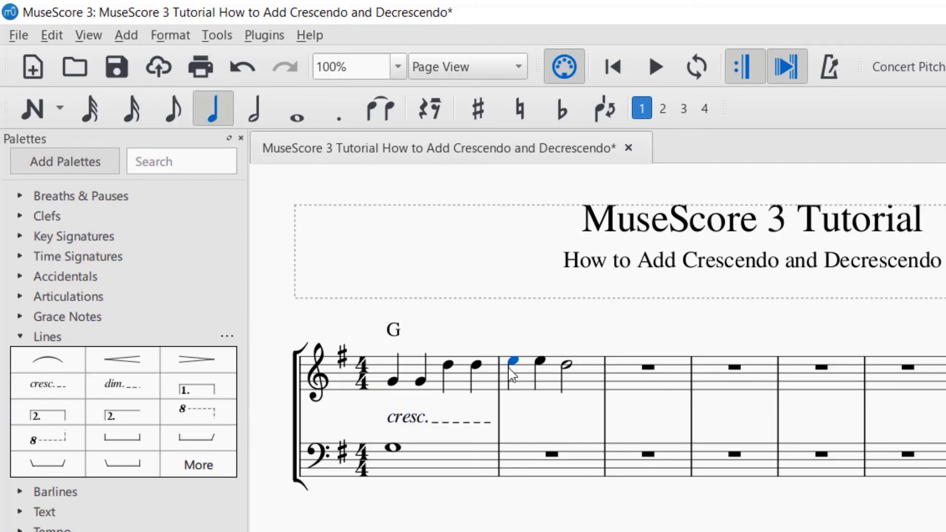
pyautogui.click(133, 383)
pyautogui.click(528, 424)
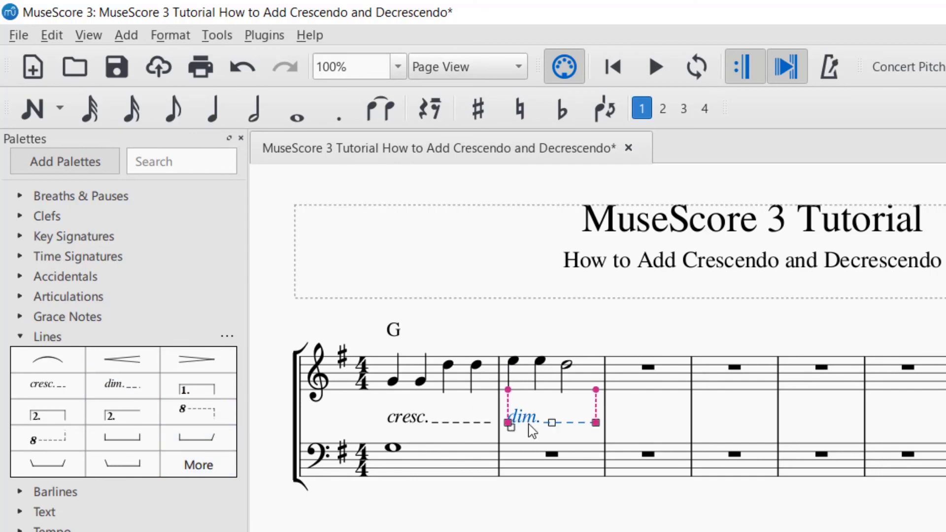